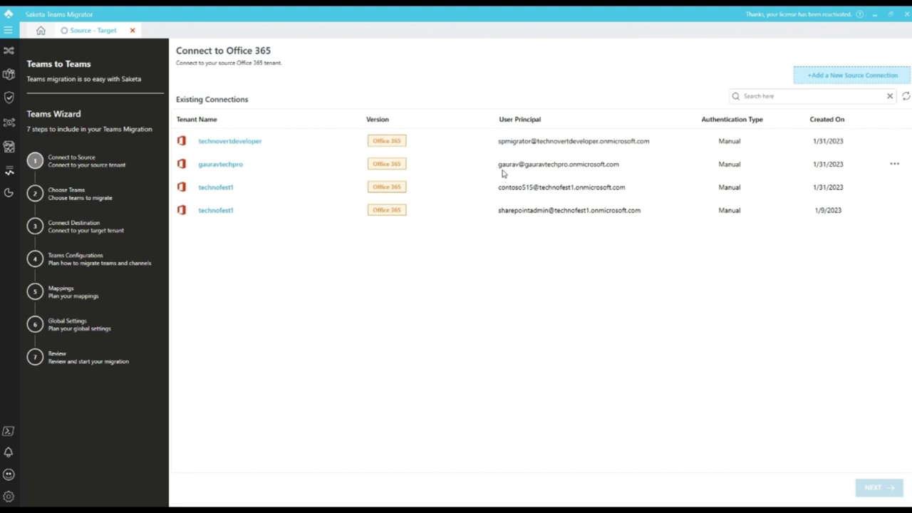
Step: Start a new source connection and try connecting with manual user-name and password authentication
click(822, 77)
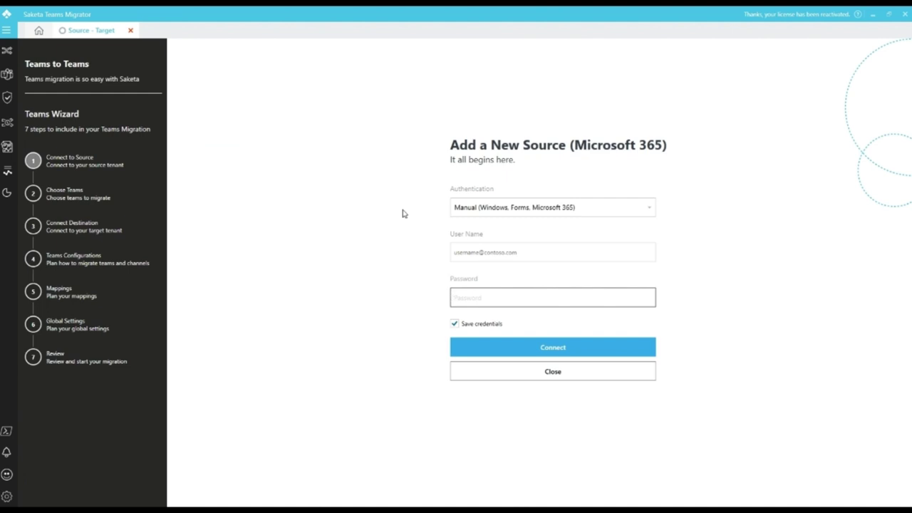
click(529, 208)
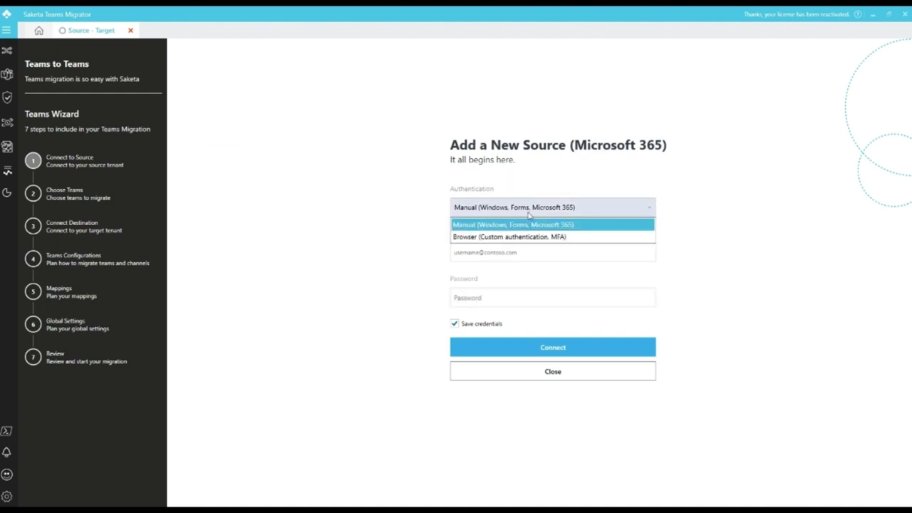
click(529, 212)
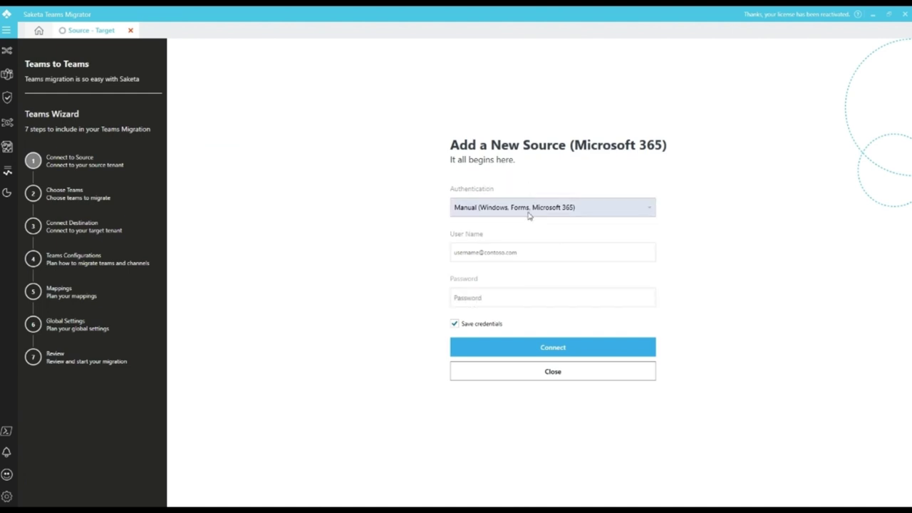
click(477, 253)
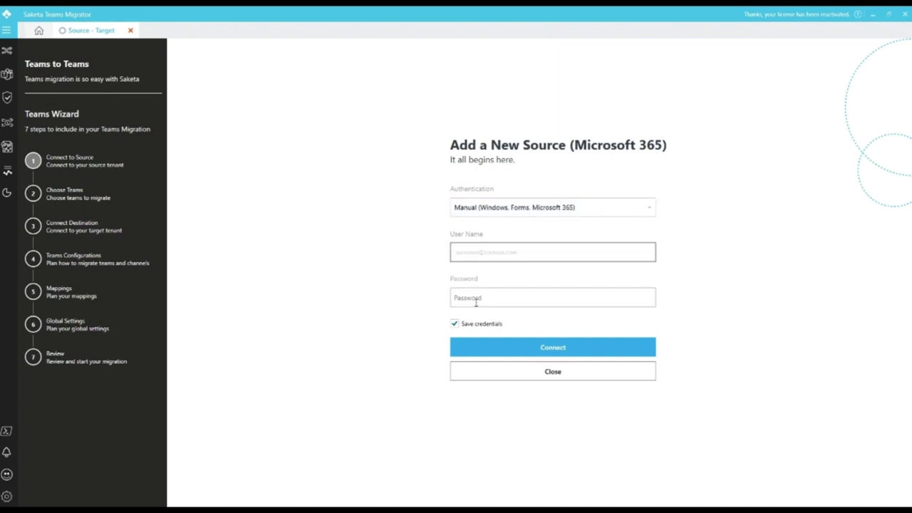
click(476, 299)
click(494, 347)
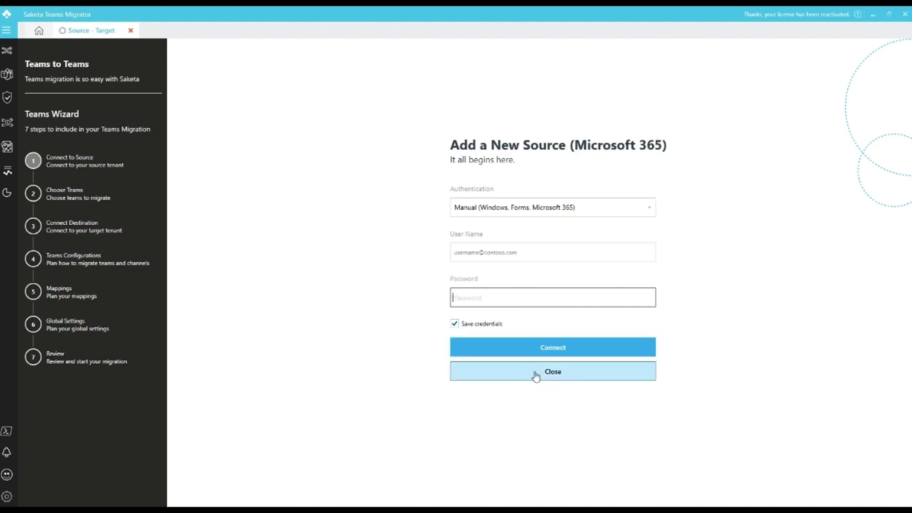
Step: Retry the new connection with browser-based MFA, then dismiss the sign-in and close the form
click(528, 215)
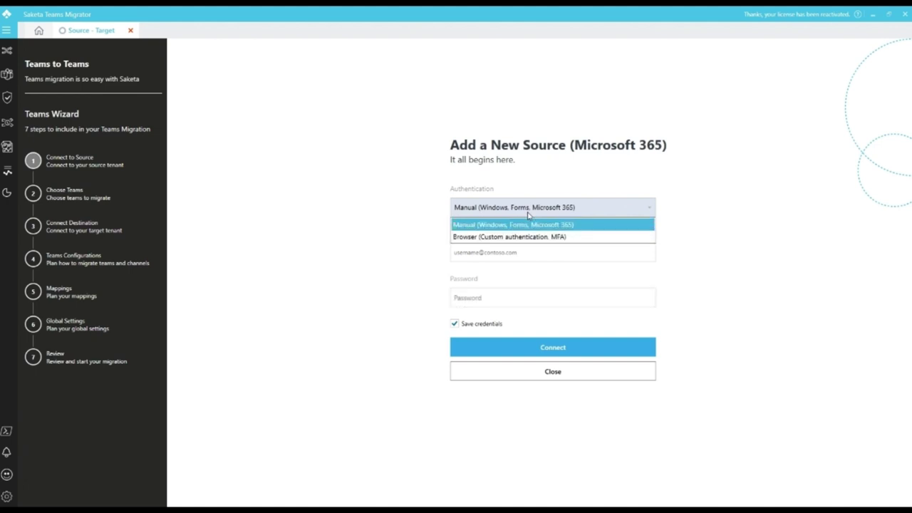
click(523, 236)
click(539, 347)
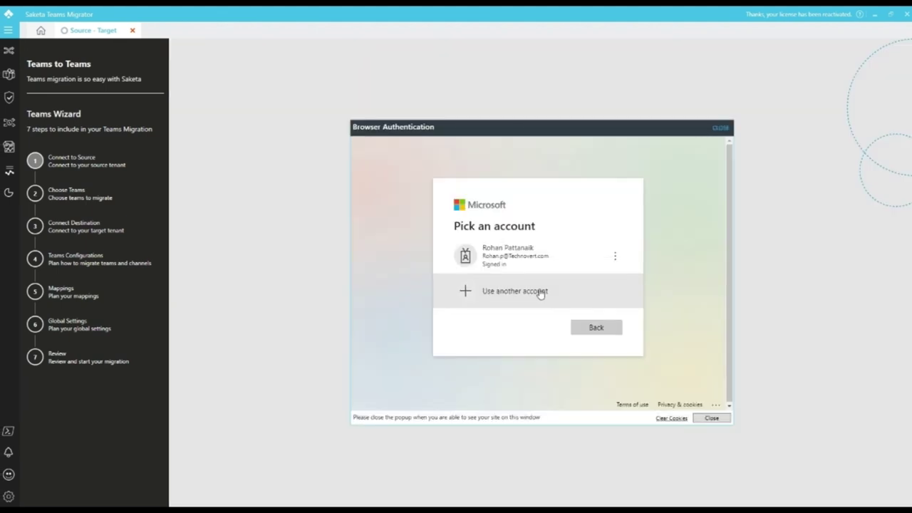
click(711, 418)
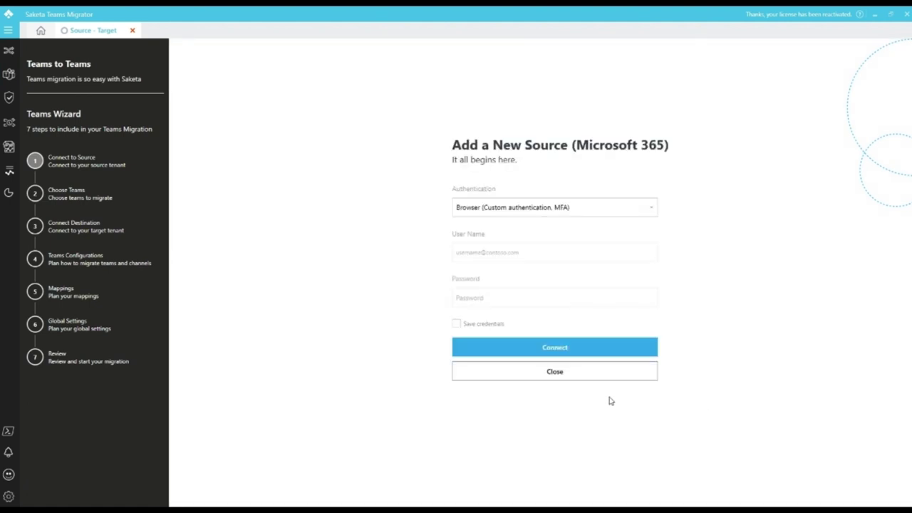
click(590, 378)
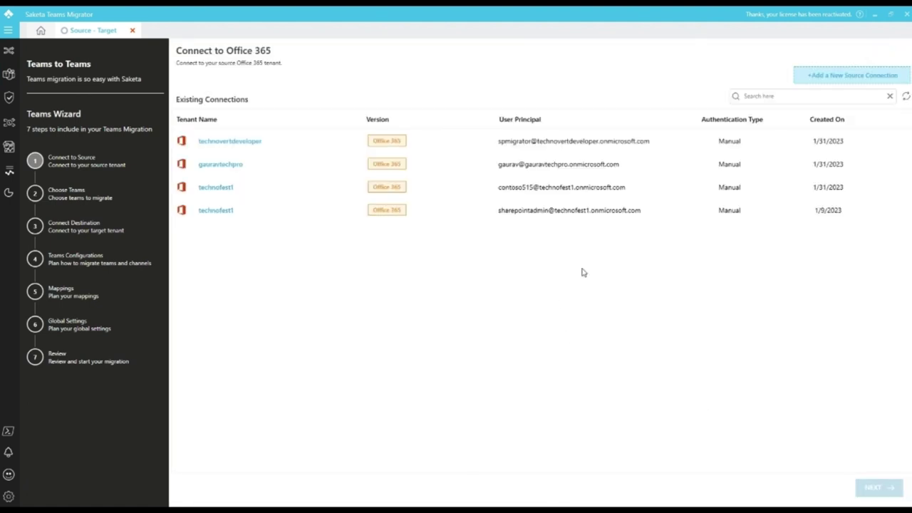
Step: Pick gauravtechpro from the existing connections as the source and continue to Choose Teams
click(894, 142)
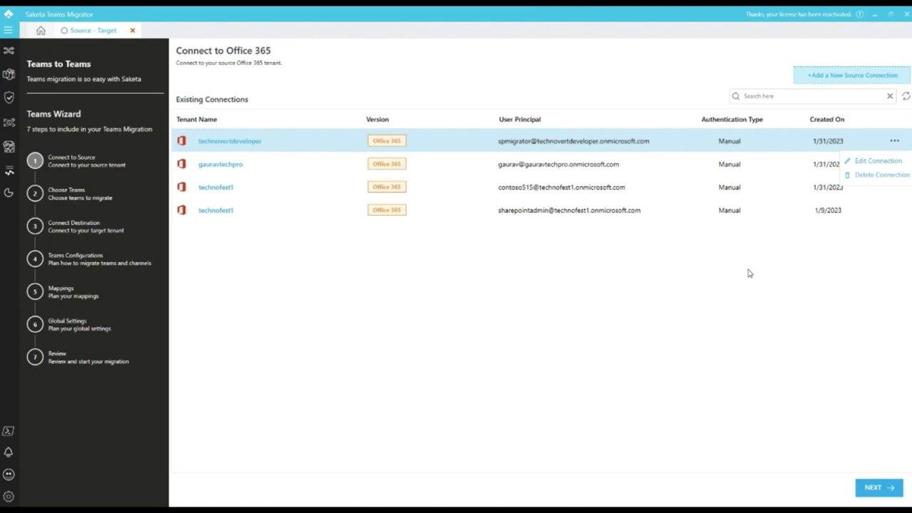
click(614, 170)
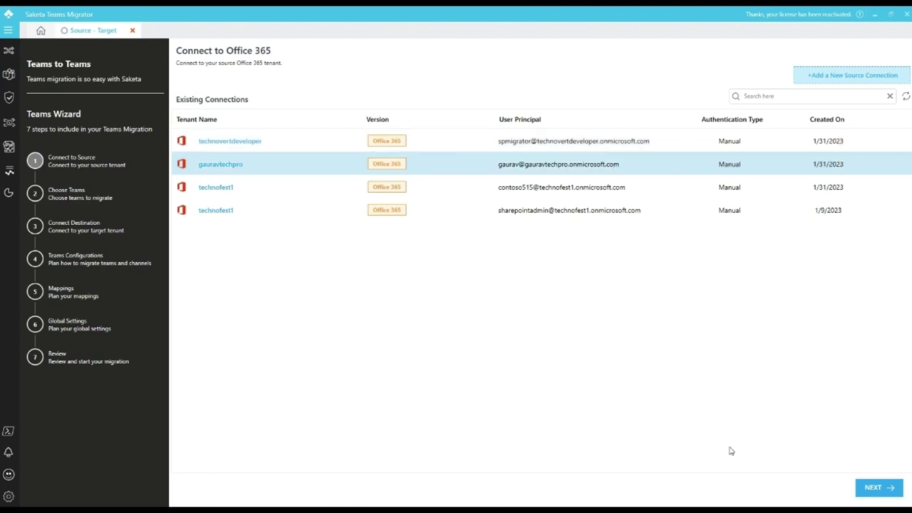
click(874, 494)
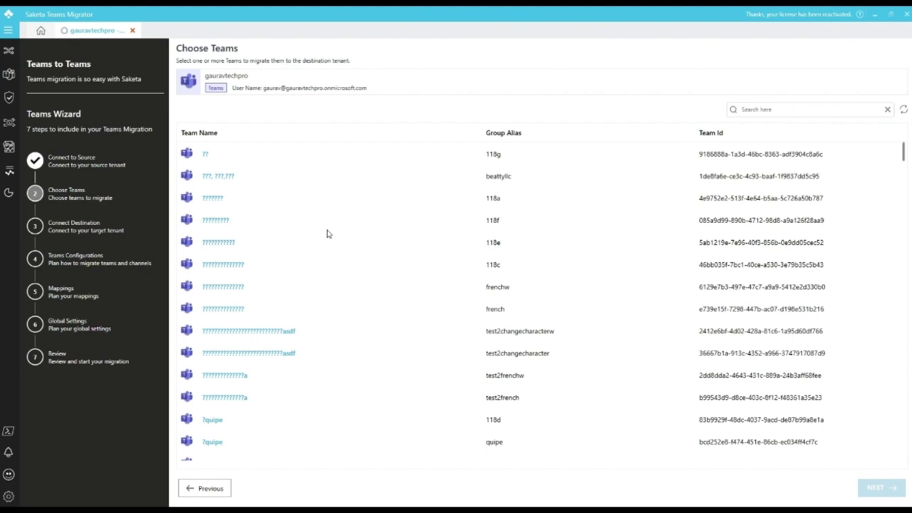
Step: Search 'private conve', leave only Private Conversation Team selected, and advance to the destination step
scroll(326, 233, down, 10)
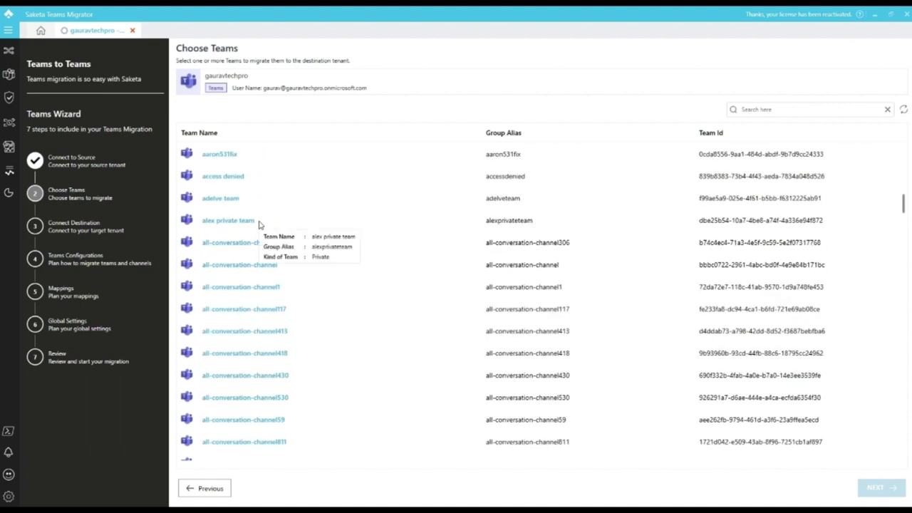
click(259, 225)
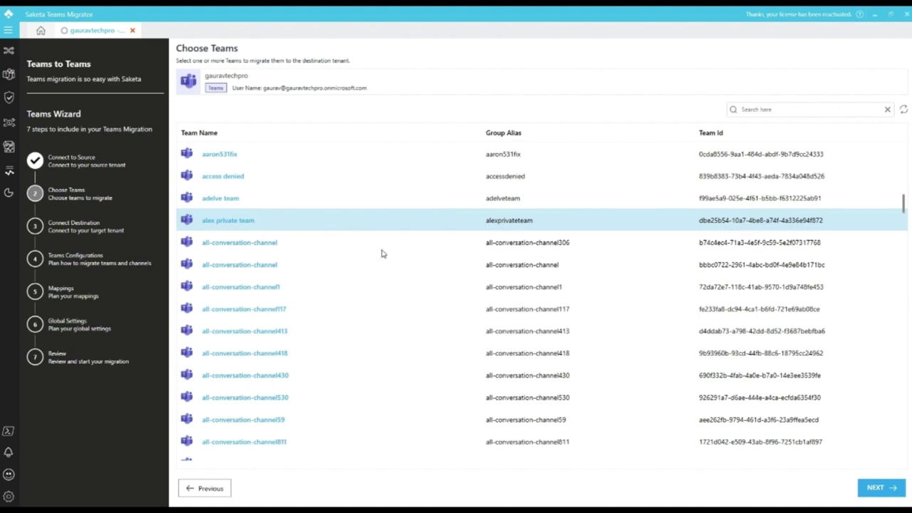
click(763, 111)
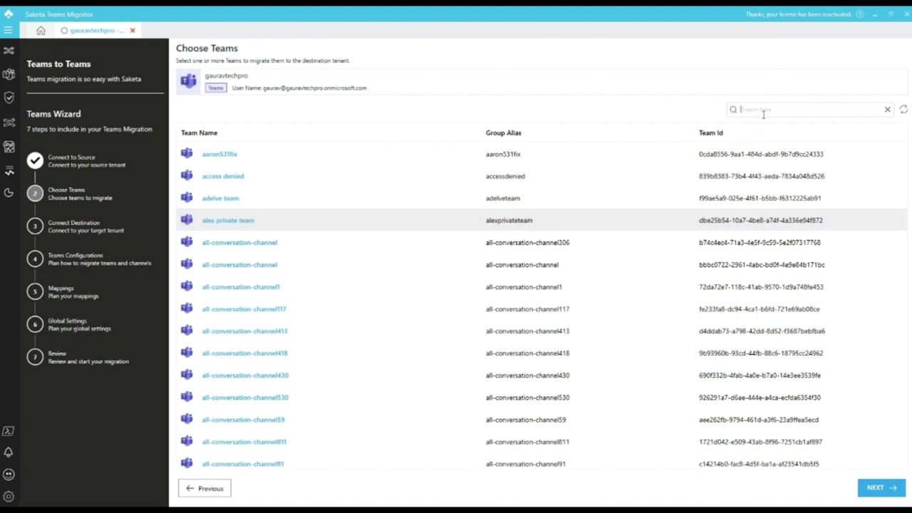
text(private con)
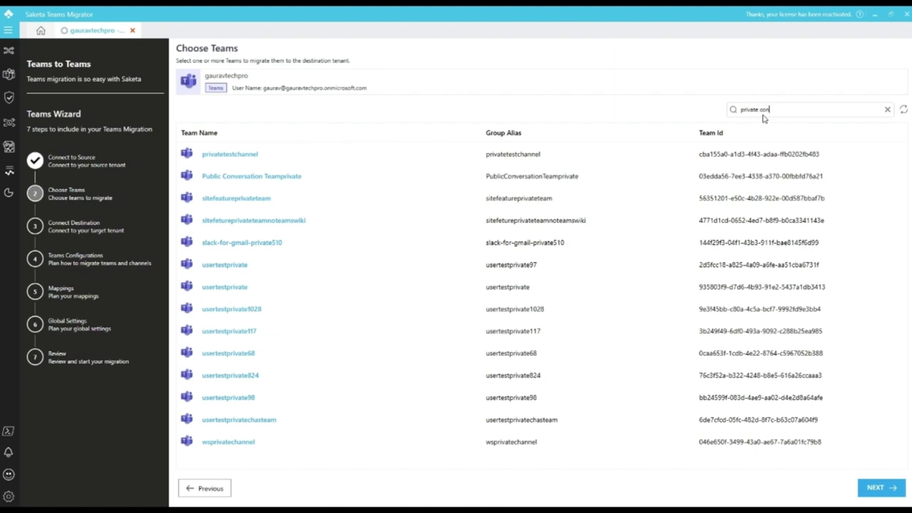
text(ve)
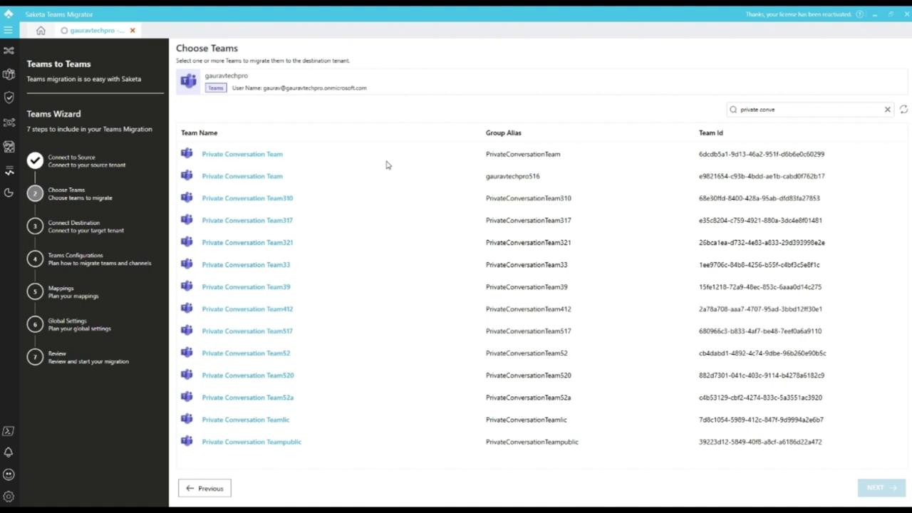
click(330, 163)
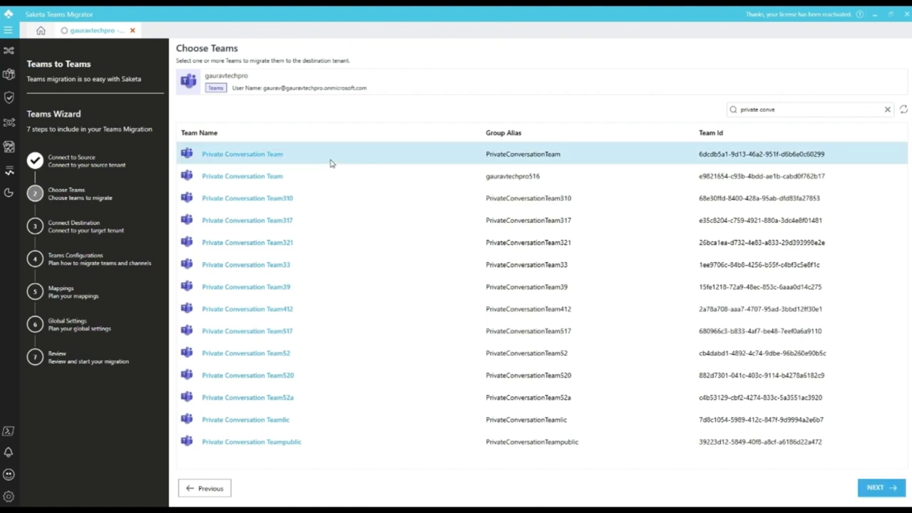
click(322, 200)
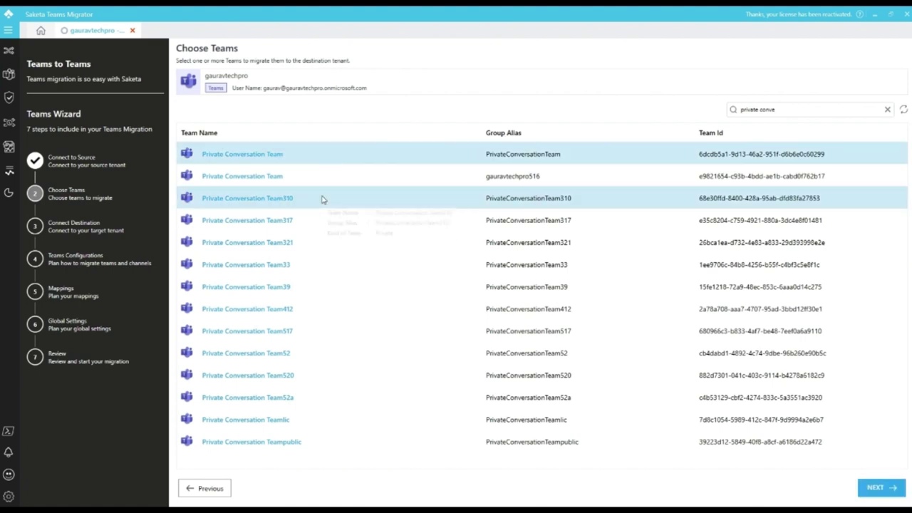
click(317, 158)
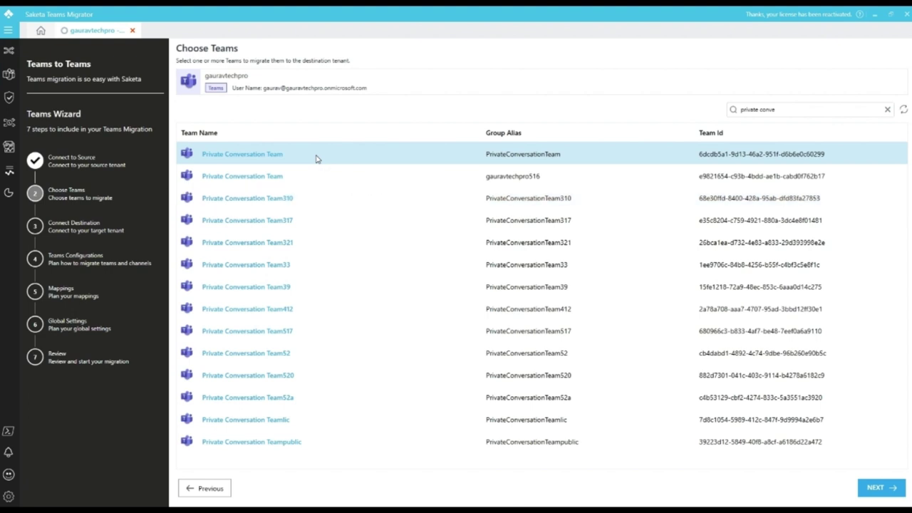
click(874, 490)
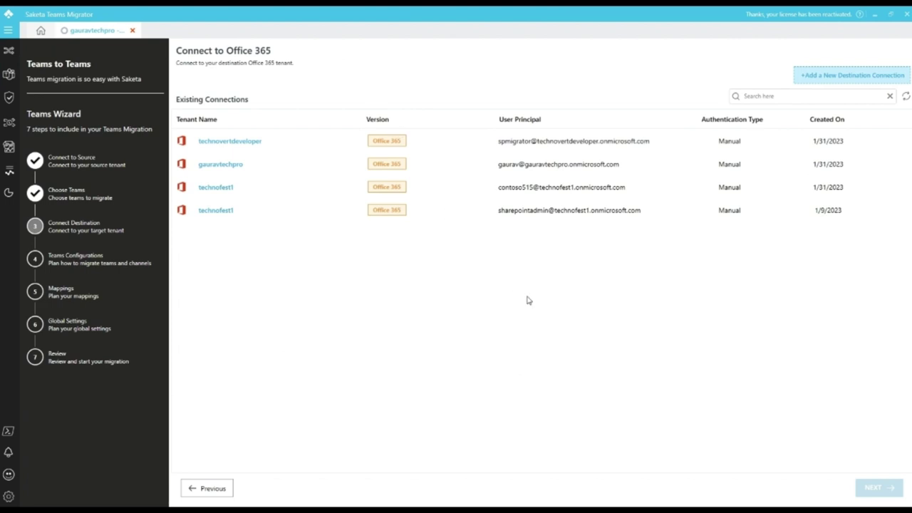
Step: Choose technovertdeveloper as the destination tenant and continue to Teams - Copy Options
click(482, 151)
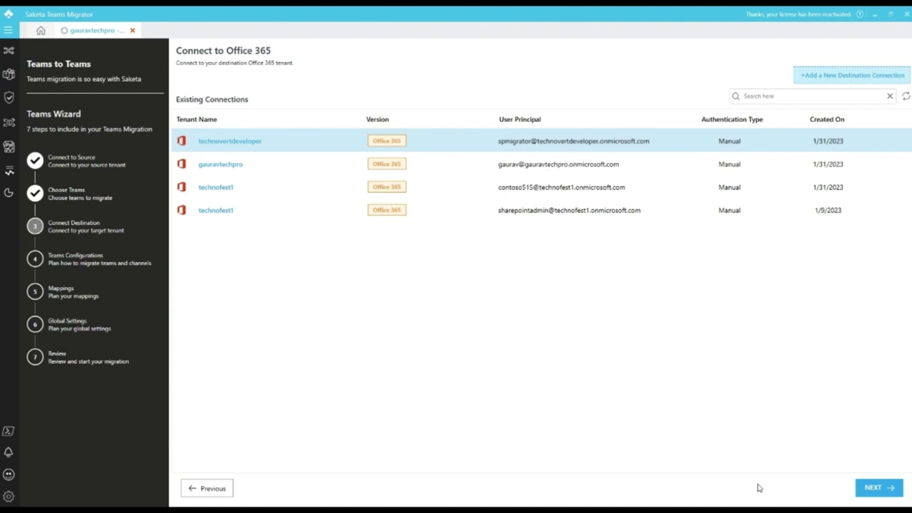
click(873, 488)
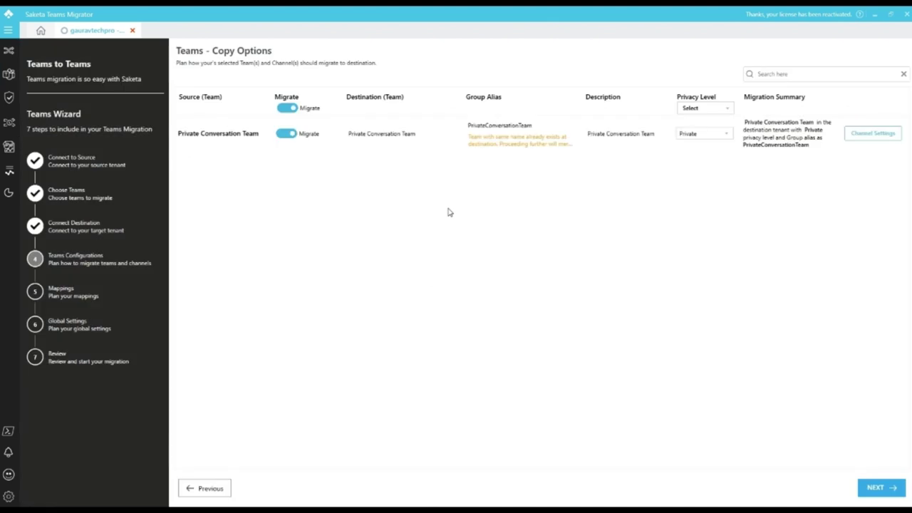
Step: Append '1' to the team's group alias so it reads PrivateConversationTeam1
click(428, 133)
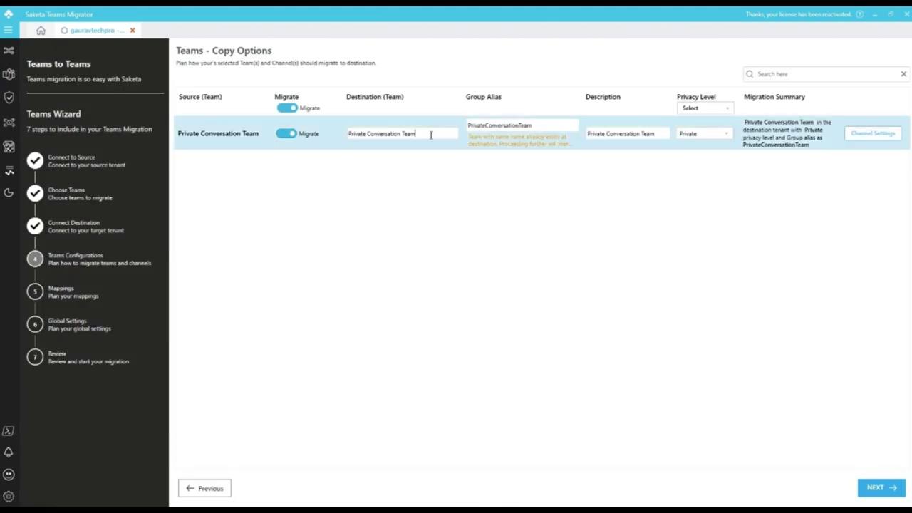
click(539, 123)
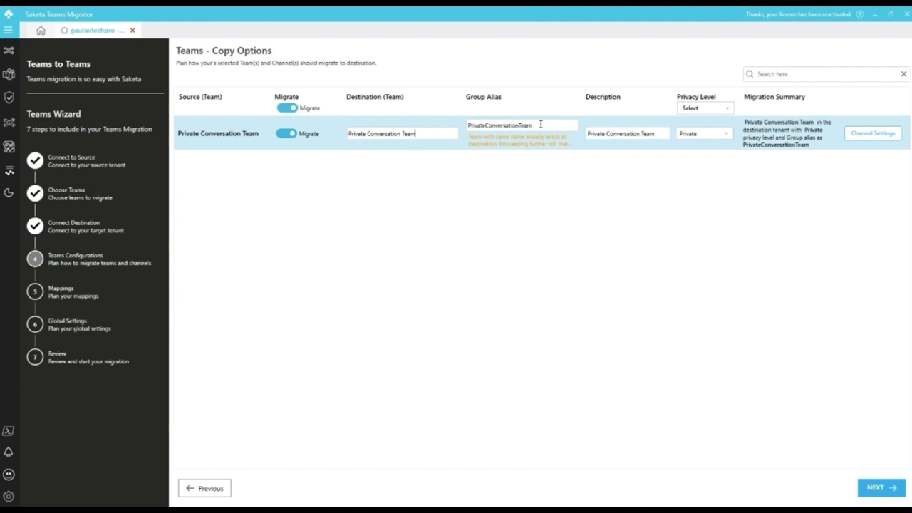
click(658, 133)
click(539, 125)
text(1)
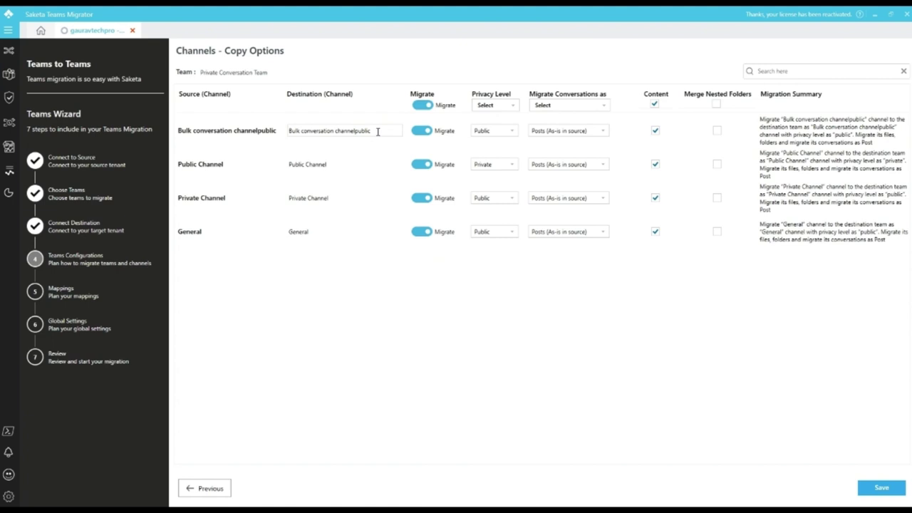
Step: Set the public channel's conversations to Don't Migrate, exclude its files, and save the channel options
click(378, 131)
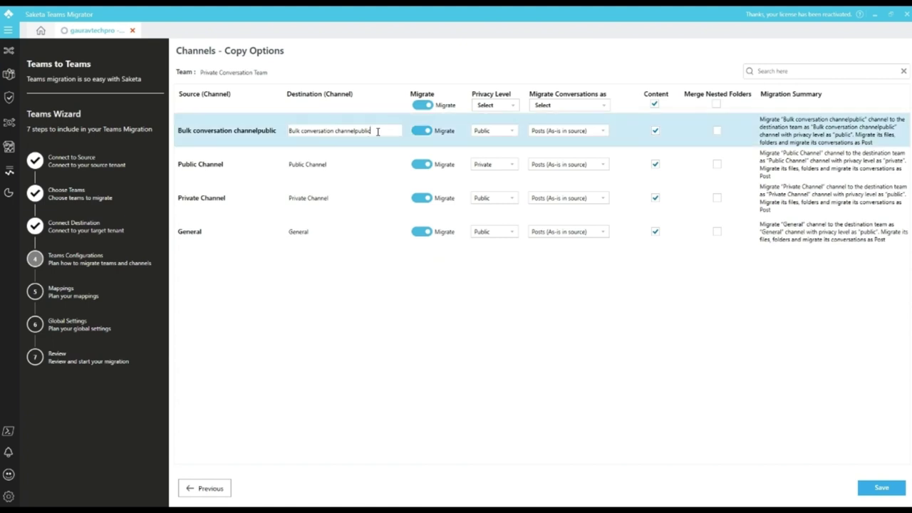
click(574, 133)
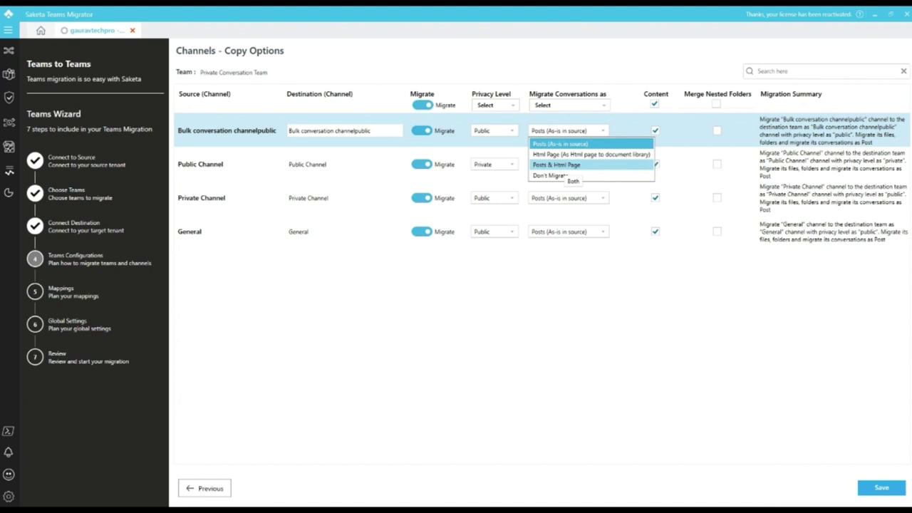
click(564, 175)
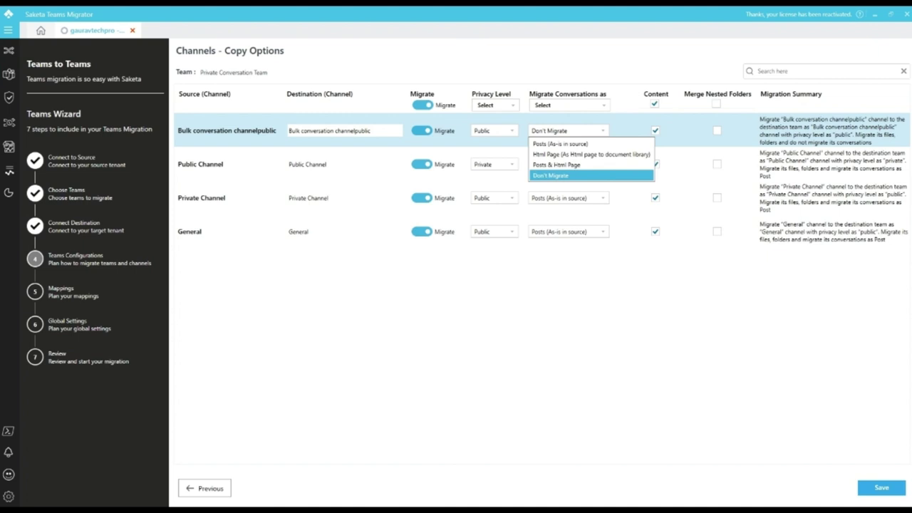
click(573, 175)
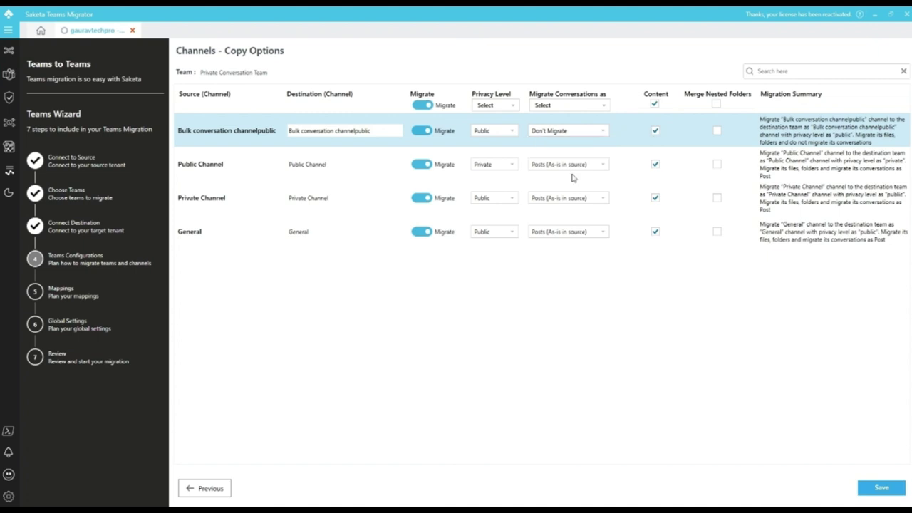
click(655, 165)
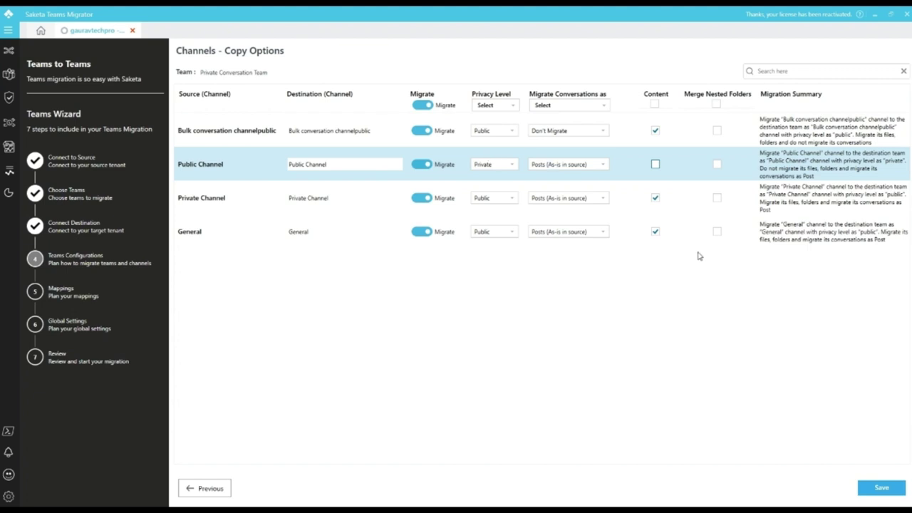
click(872, 492)
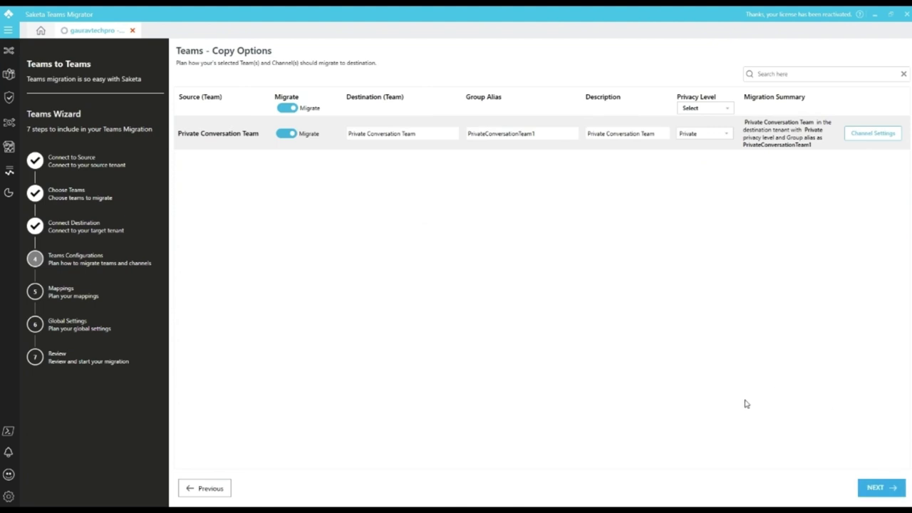
Step: Pass through Mappings leaving unresolved users and groups unmapped, and continue to Global Settings
click(885, 493)
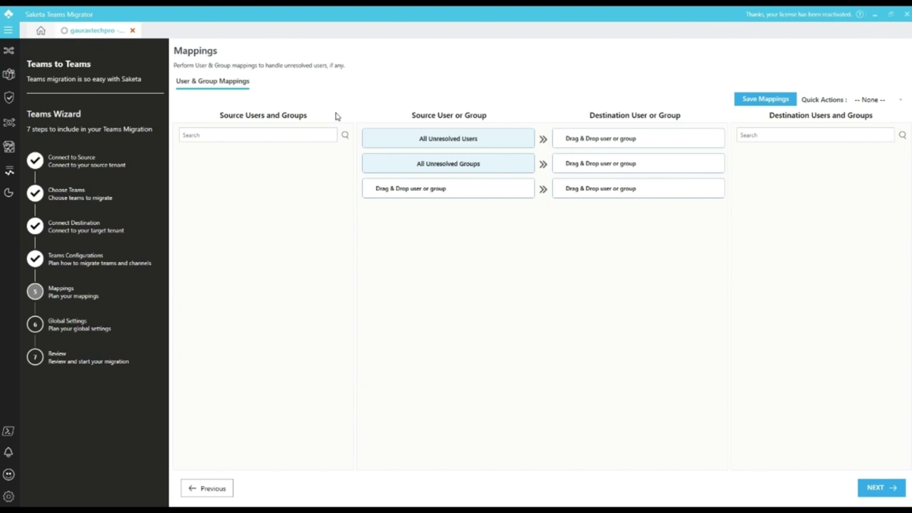
click(299, 137)
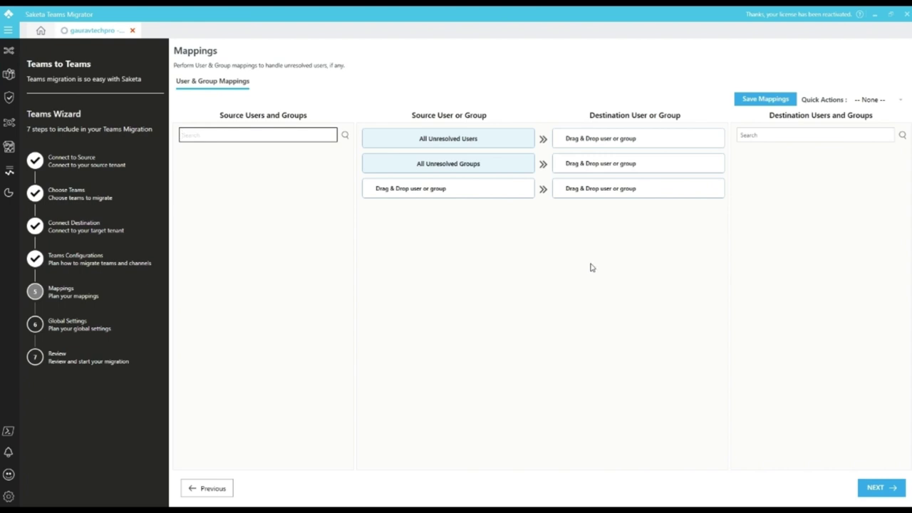
click(881, 487)
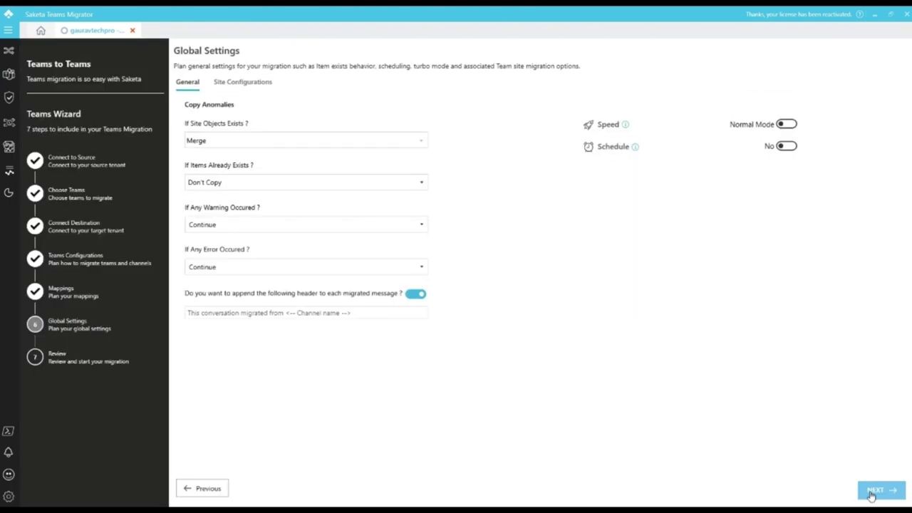
click(422, 182)
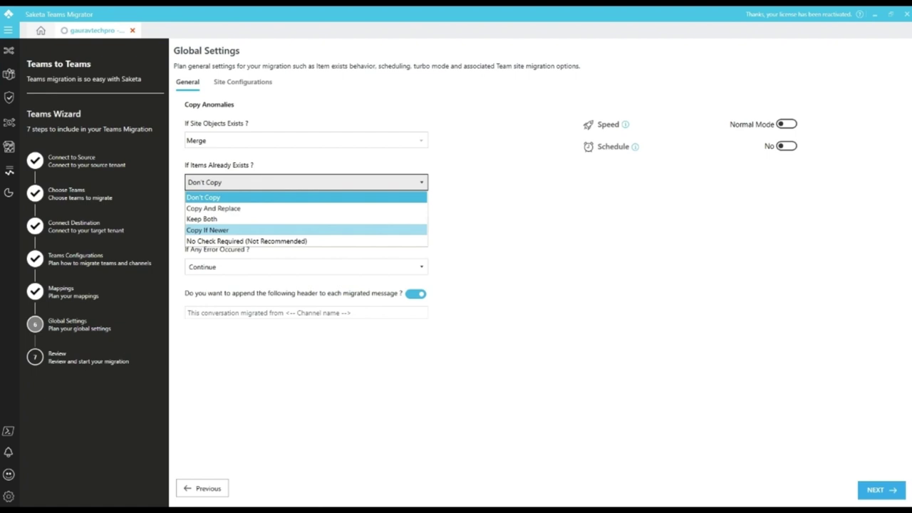
click(208, 303)
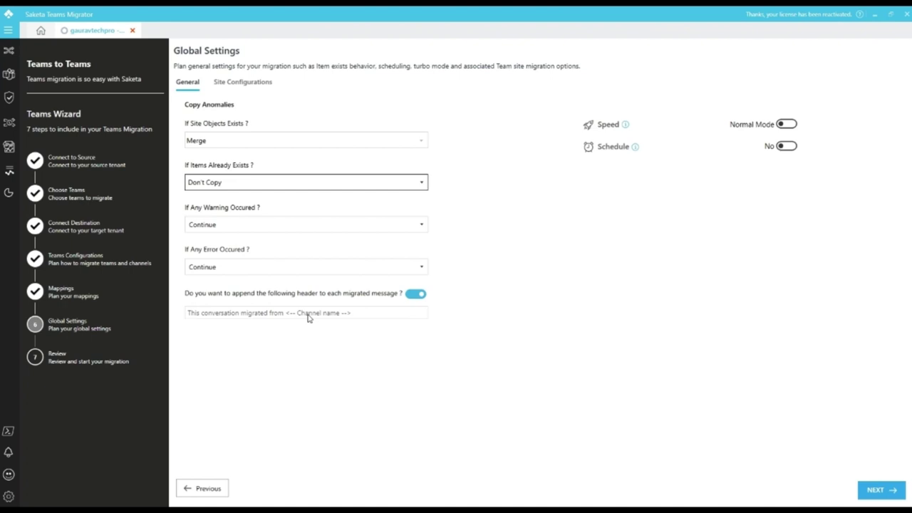
click(202, 304)
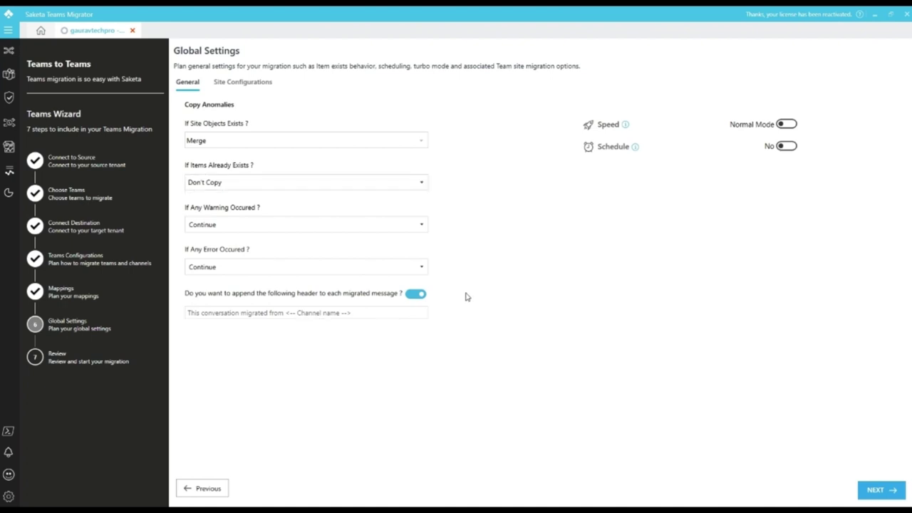
Step: Enable Turbo Mode and a One Time schedule with the default start time, then view Site Configurations
click(784, 126)
click(786, 147)
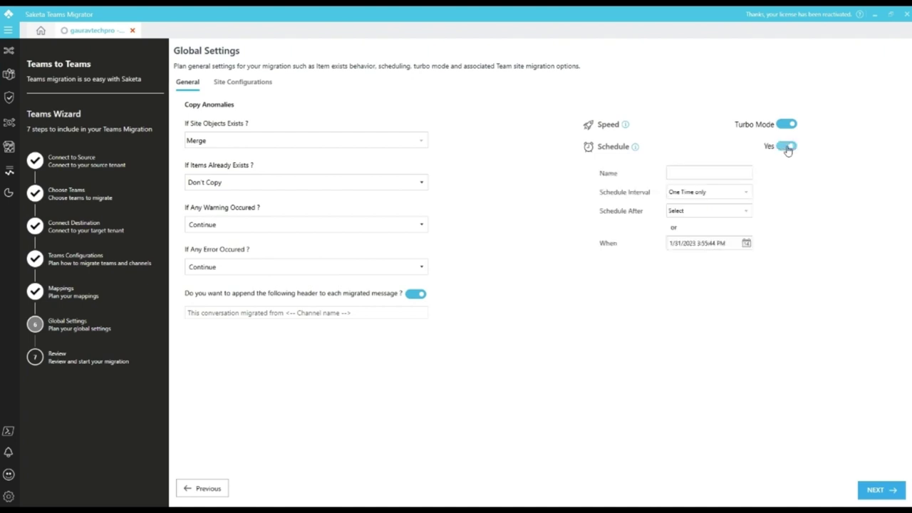
click(734, 192)
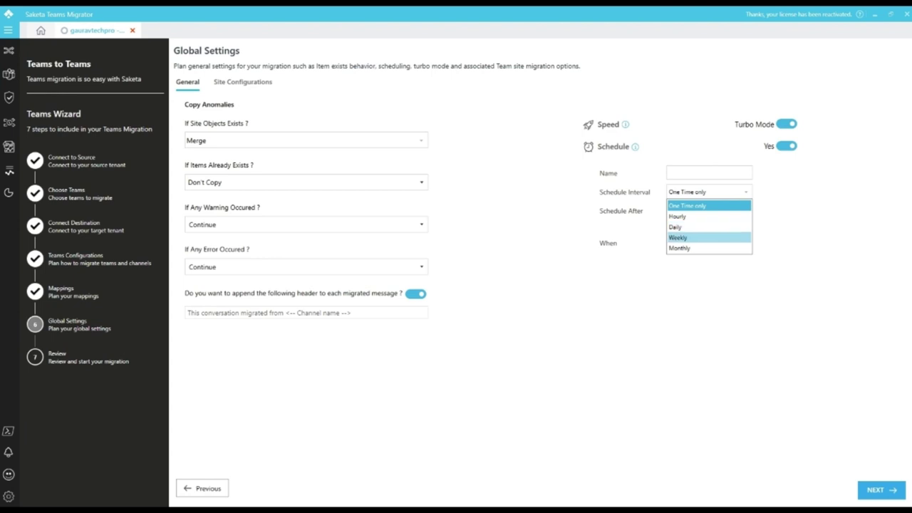
click(767, 222)
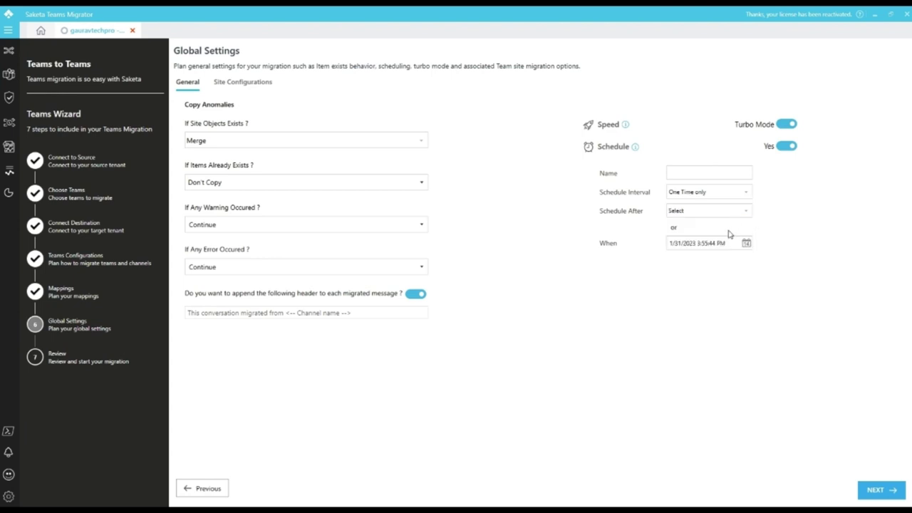
click(746, 244)
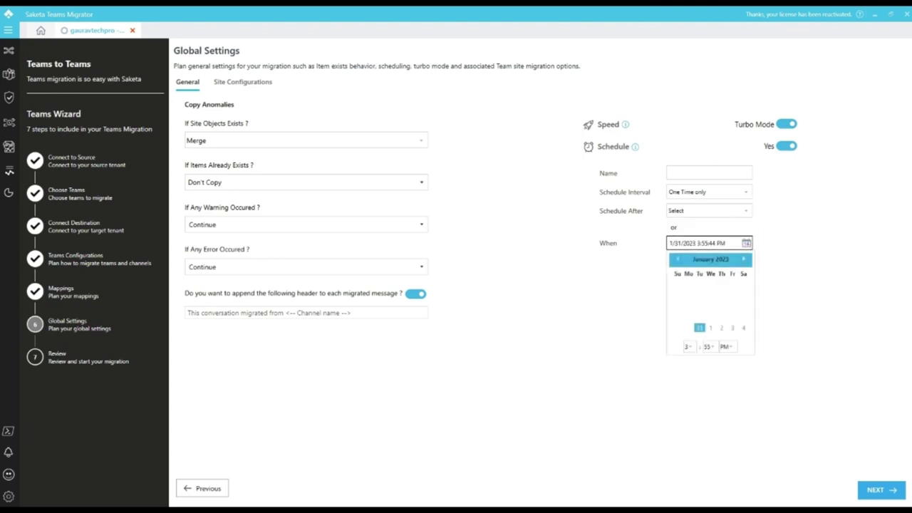
click(771, 322)
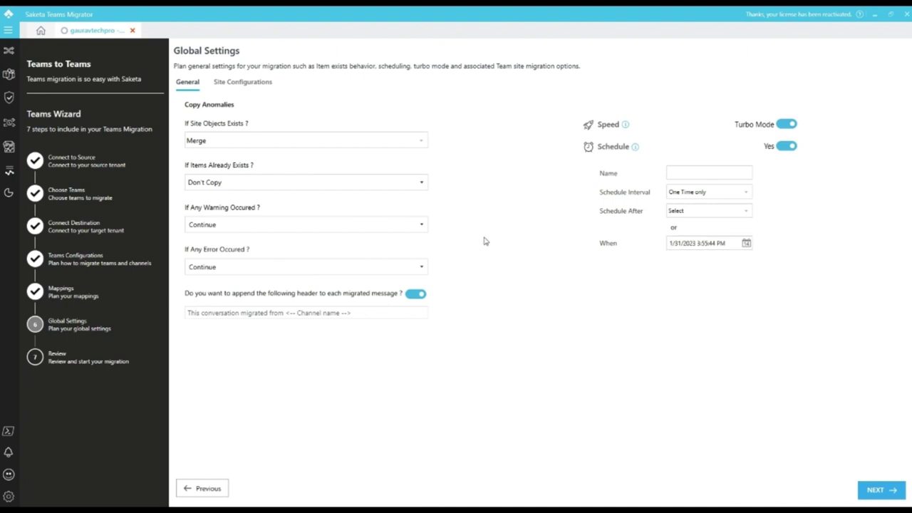
click(242, 82)
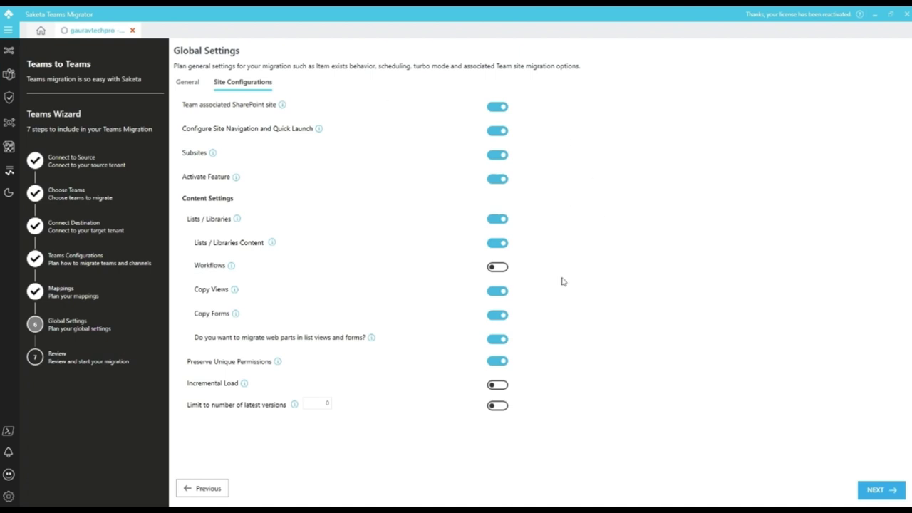
Step: Check the Review step's Teams and Settings summaries and start the migration
click(873, 496)
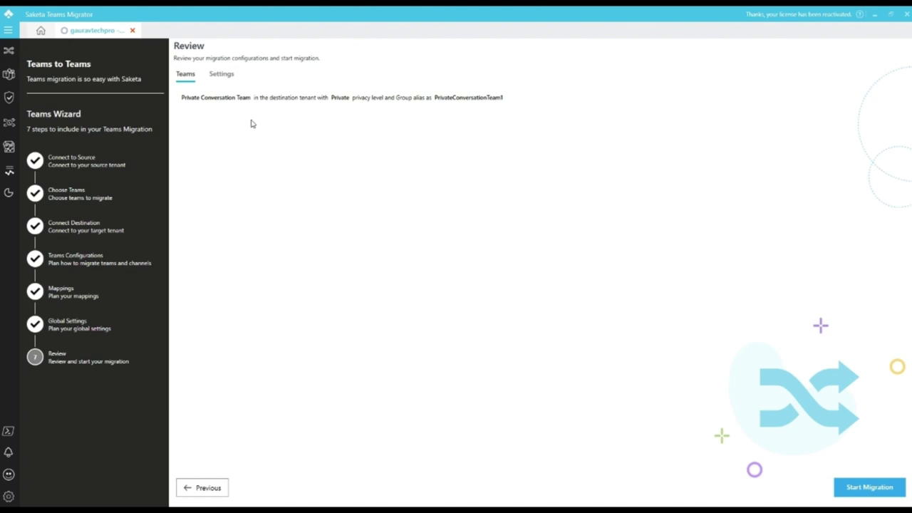
click(221, 74)
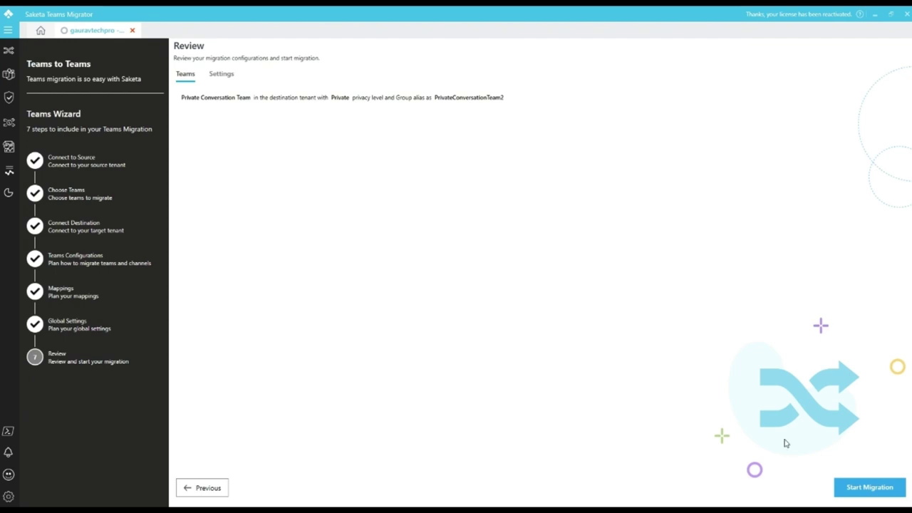
click(881, 491)
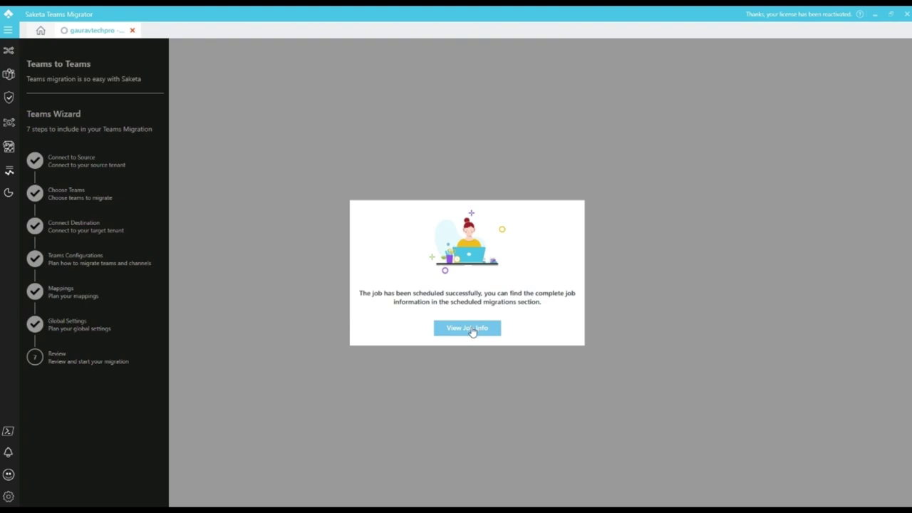
Step: Open the scheduled job's info, collapse the running plan, and expand the completed plan's team details
click(471, 332)
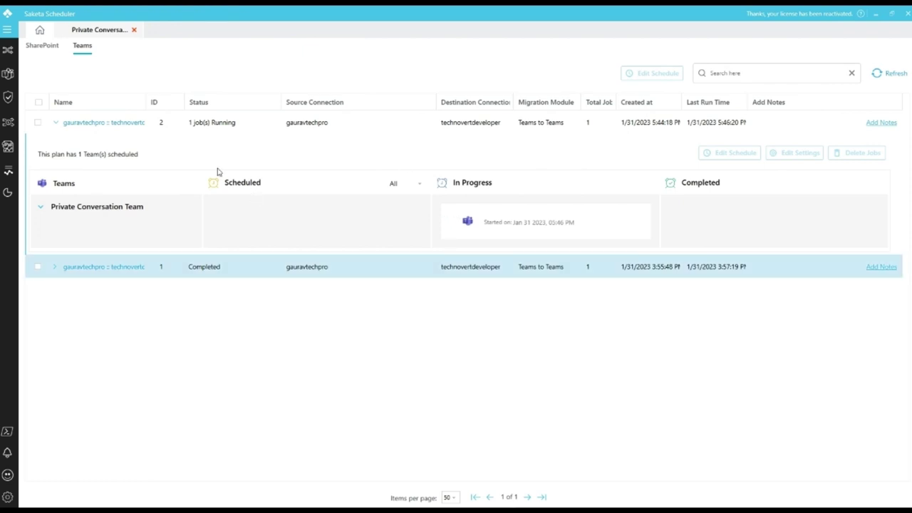
click(56, 124)
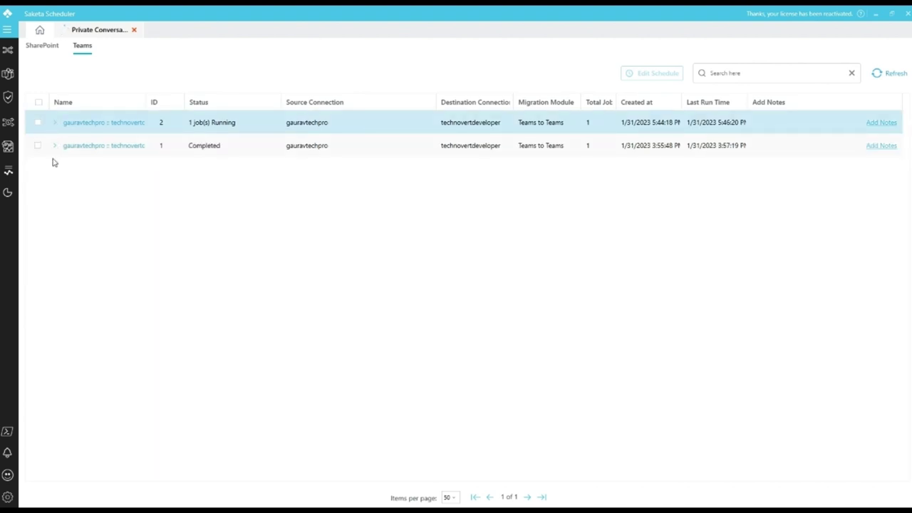
click(55, 148)
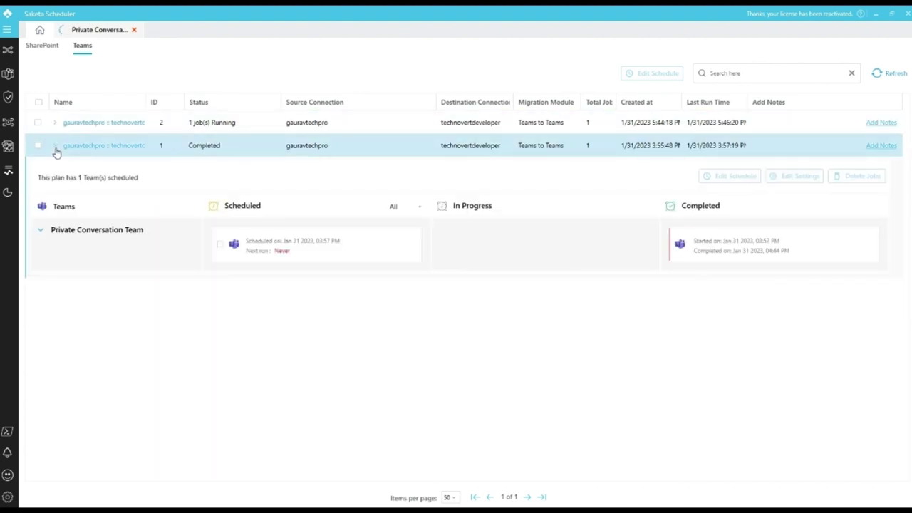
Step: Open the completed job's Session Report as a Summary table and step down through its rows
click(718, 255)
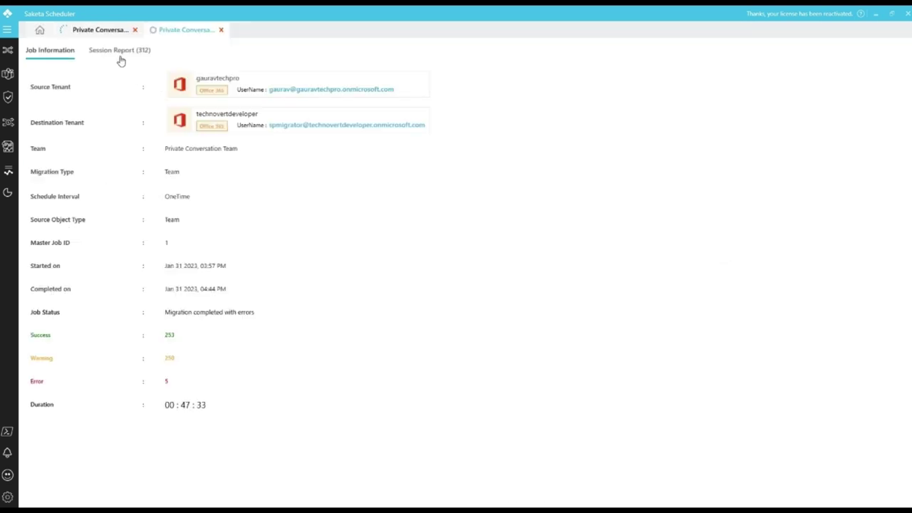
click(121, 55)
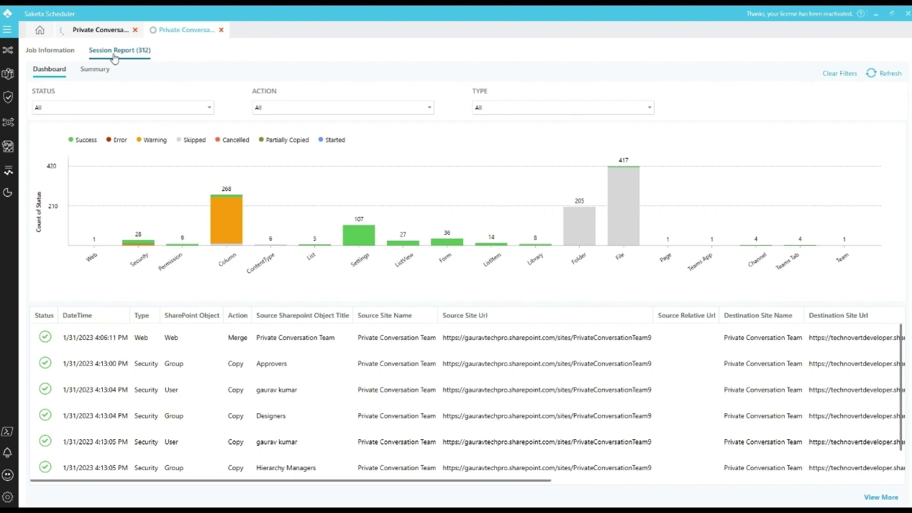
click(94, 70)
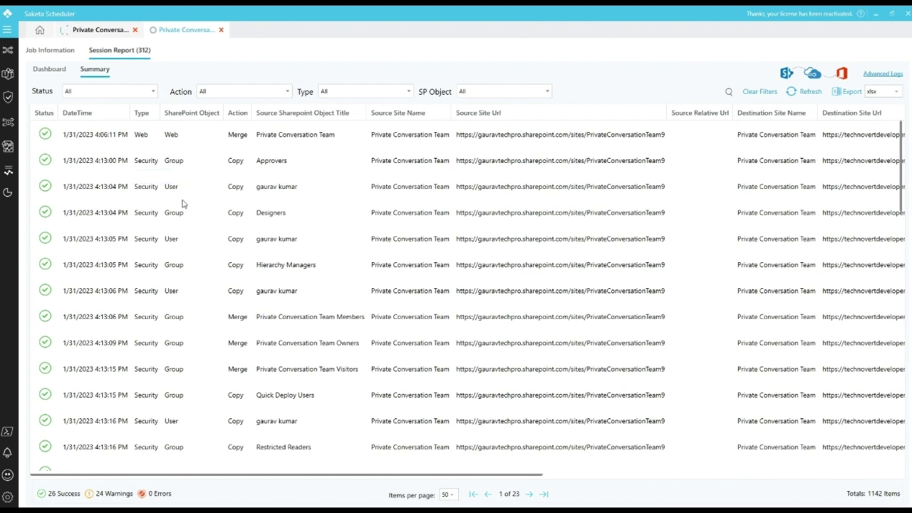
key(Down)
key(Down)
key(Down)
key(Down)
key(Down)
key(Down)
key(Down)
key(Down)
key(Down)
key(Down)
key(Down)
key(Down)
key(Down)
key(Down)
key(Down)
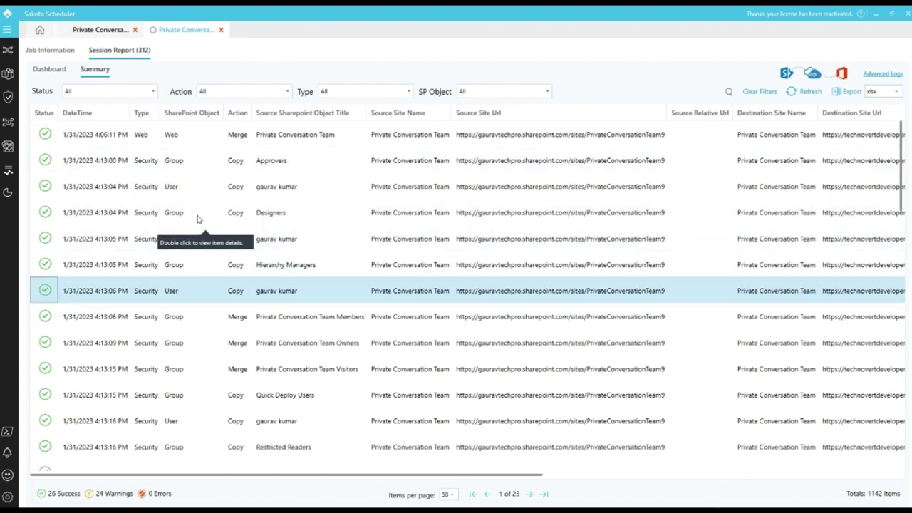
key(Down)
key(Down)
key(Down)
key(Down)
key(Down)
key(Down)
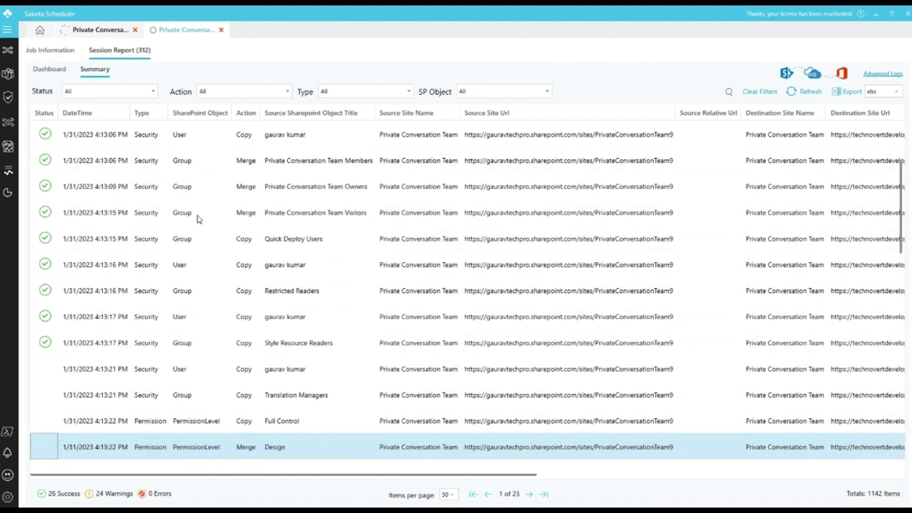
click(8, 176)
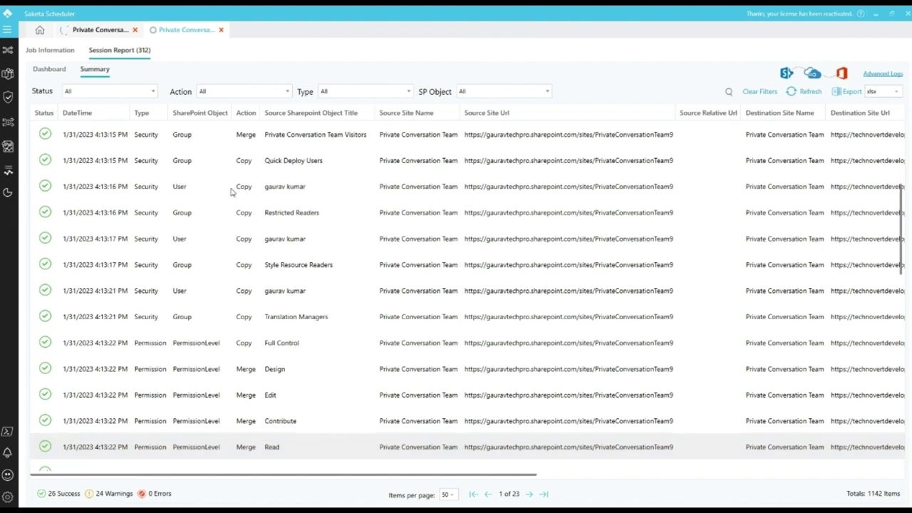
Step: From Migration Reports, open session 312's report and view its summary of 1142 migrated items
click(8, 180)
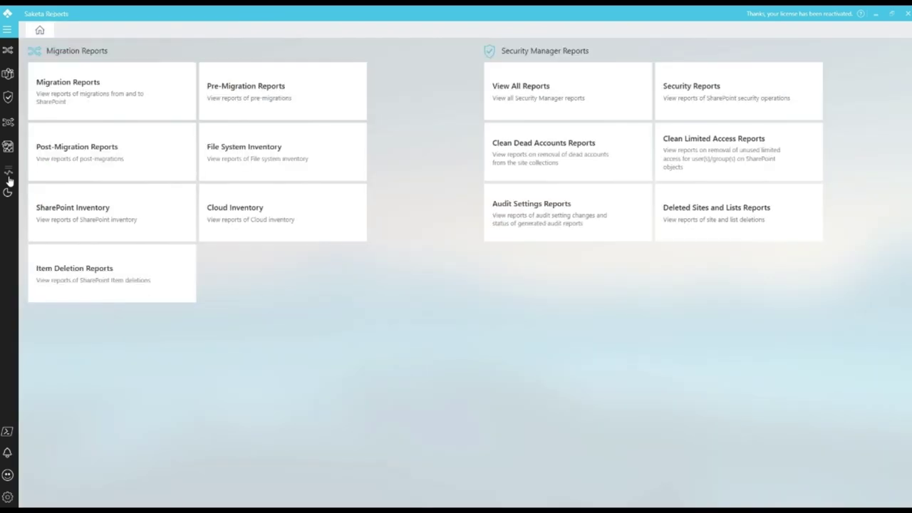
click(85, 94)
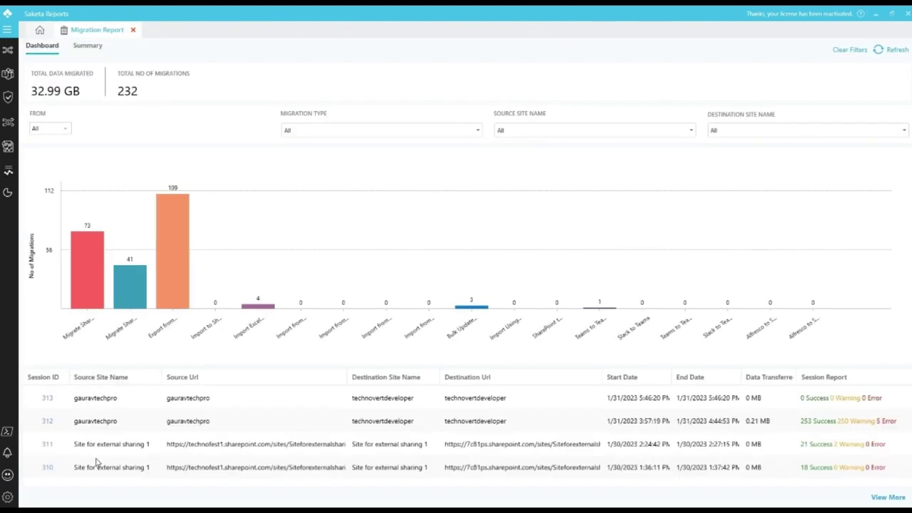
double_click(124, 426)
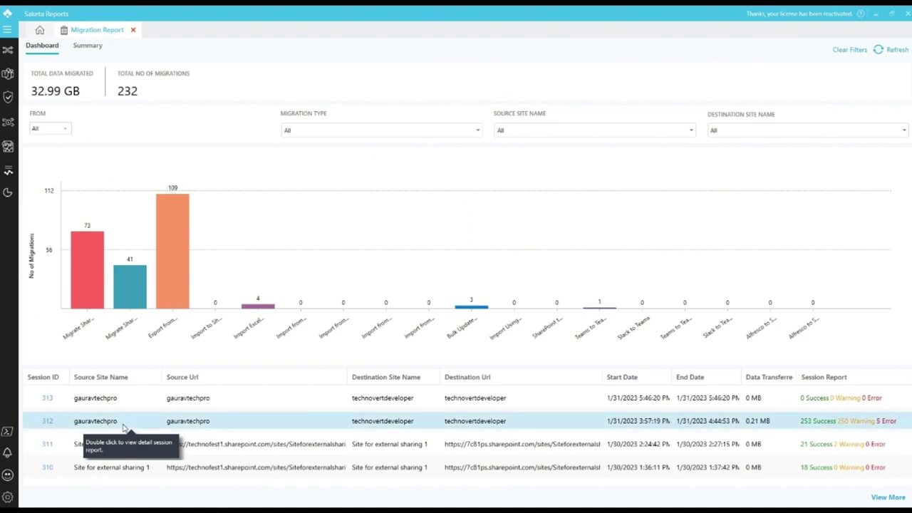
click(88, 46)
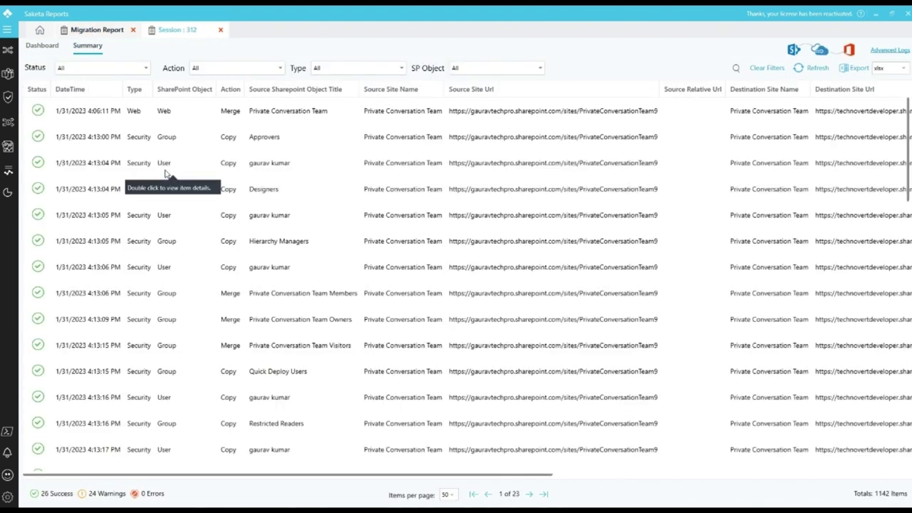